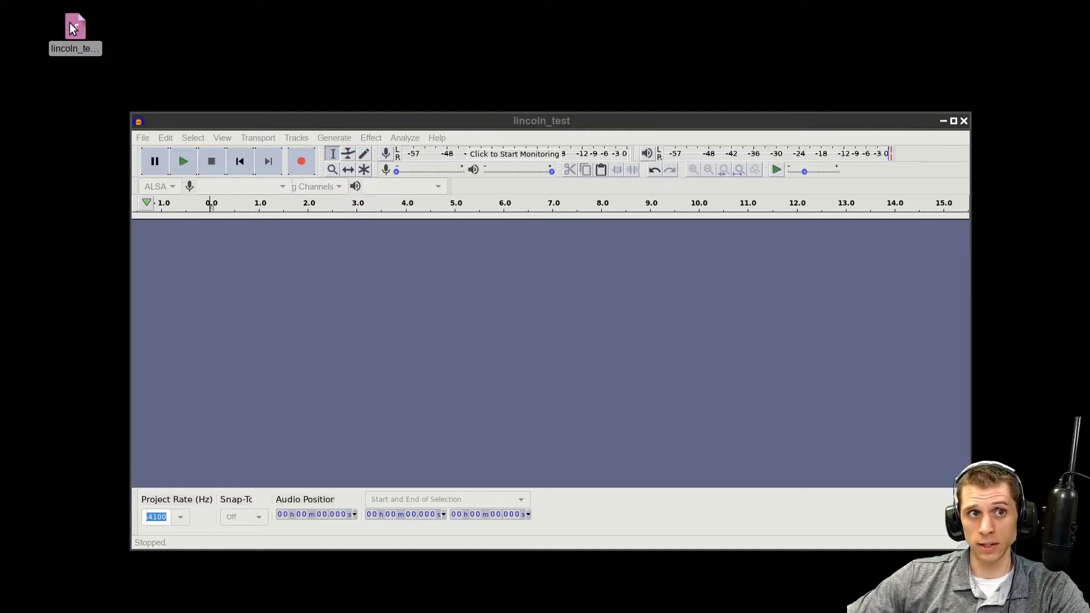
Import lincoln_test.wav from the desktop and play back its quiet opening before the speech begins.
left_click_drag(75, 27, 425, 305)
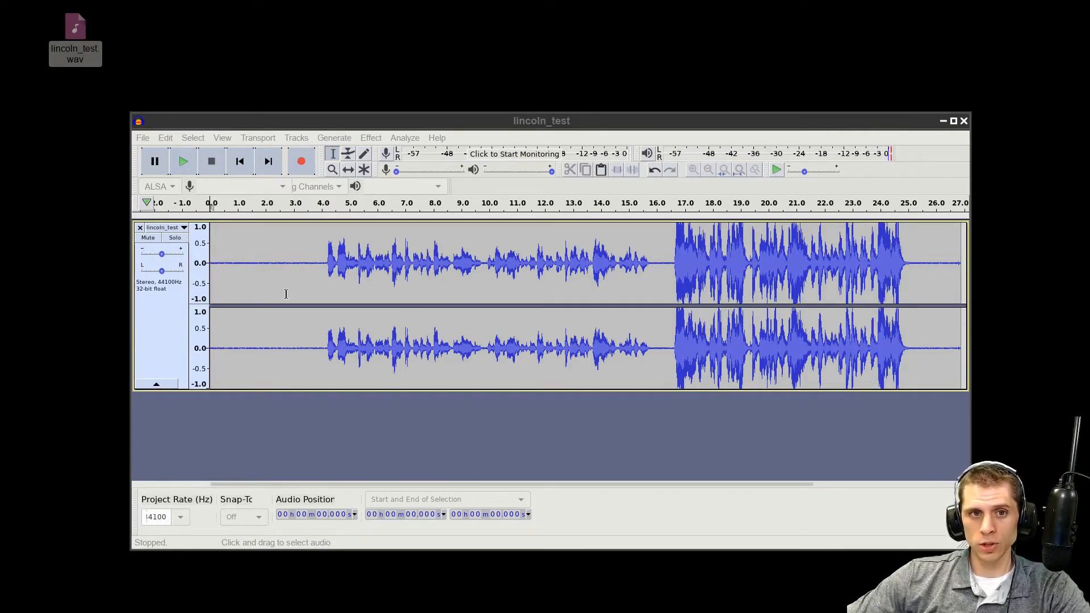
left_click_drag(324, 262, 213, 264)
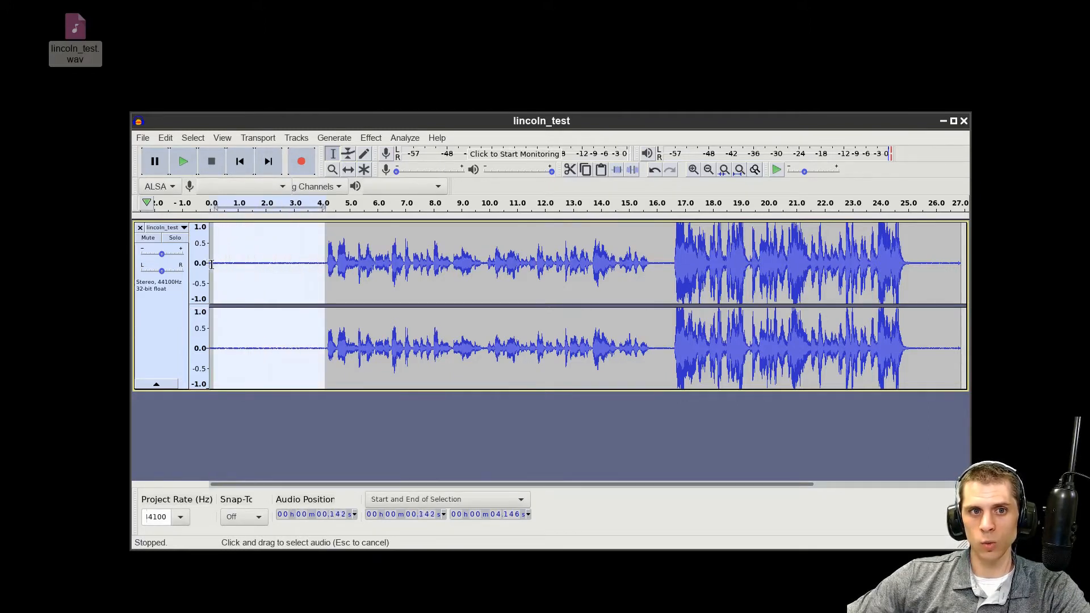
left_click(260, 264)
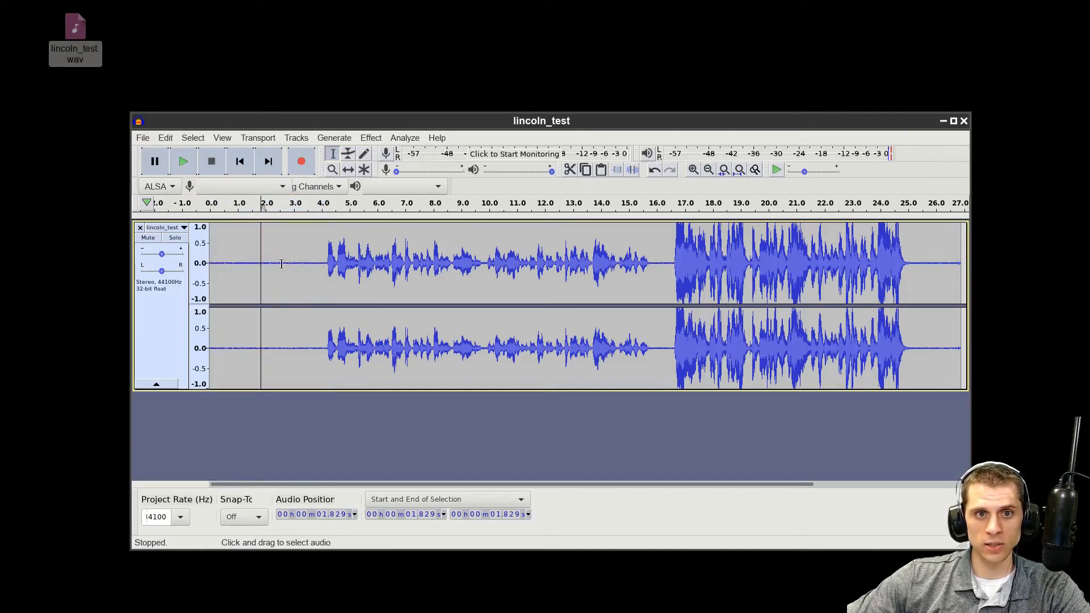
left_click(214, 265)
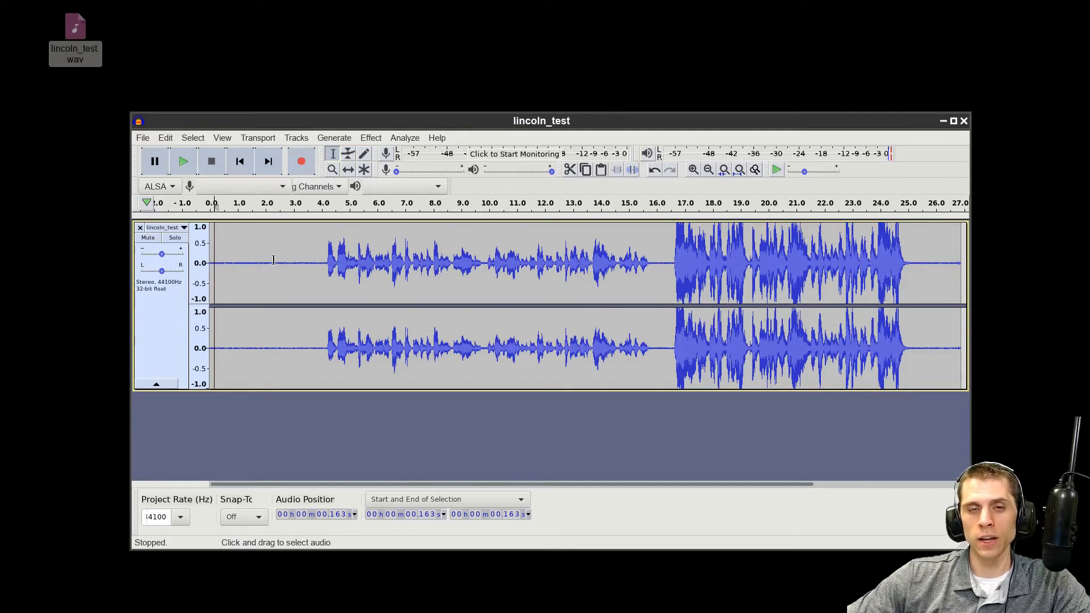
key("space")
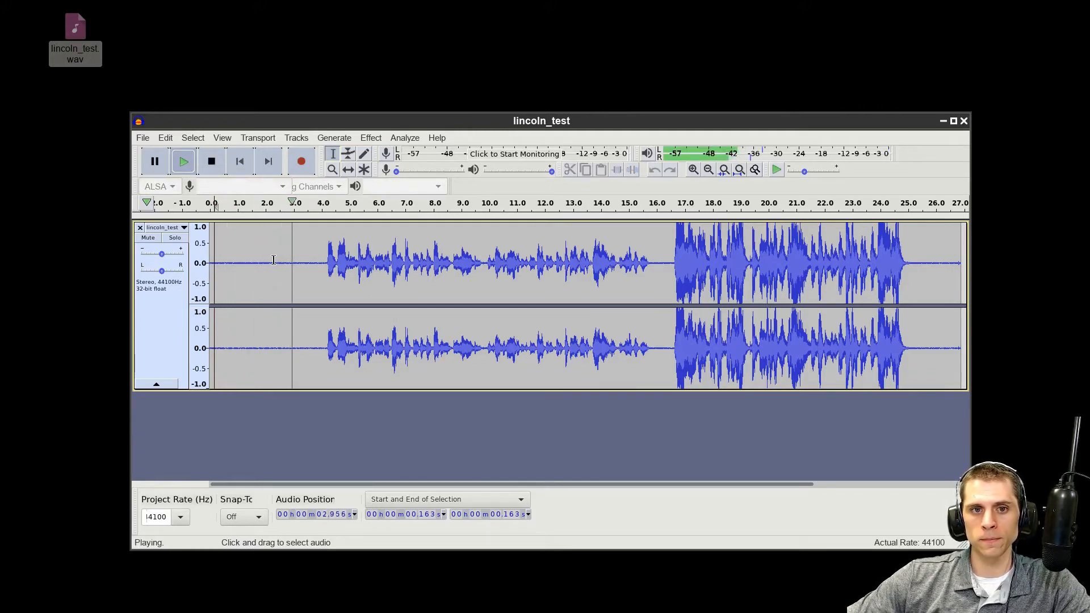
key("space")
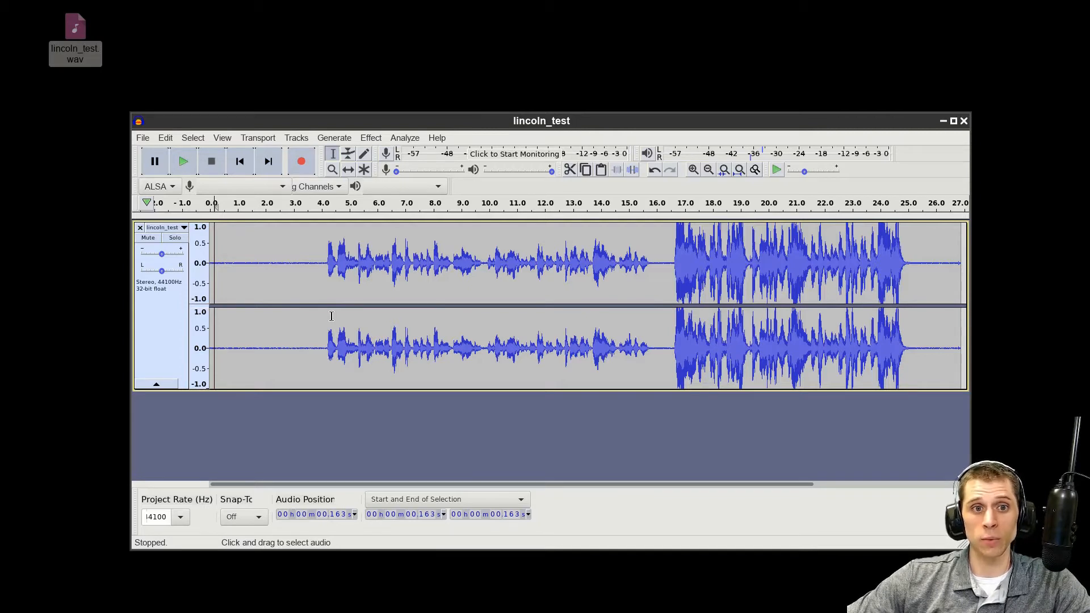
Capture a noise profile for Noise Reduction from the quiet section between about 0.2 and 4.0 seconds.
left_click_drag(319, 260, 214, 265)
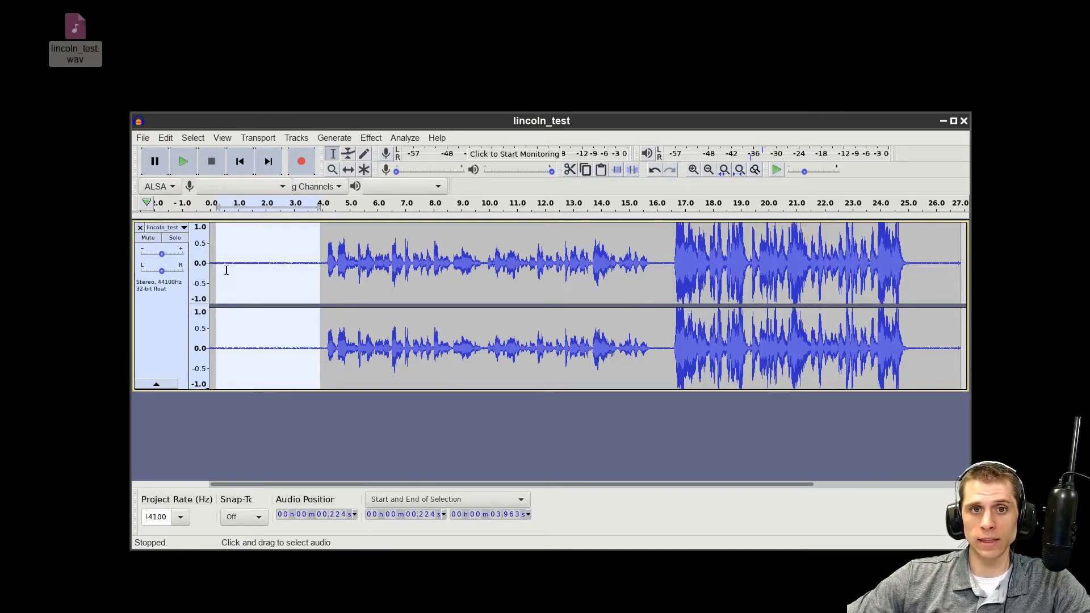
left_click(373, 140)
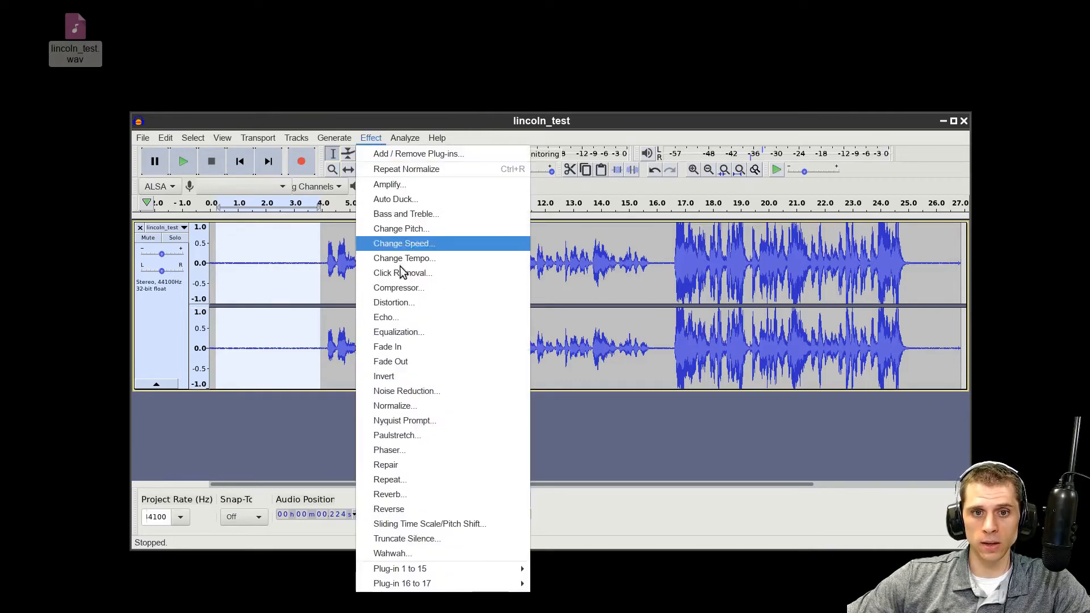
left_click(405, 391)
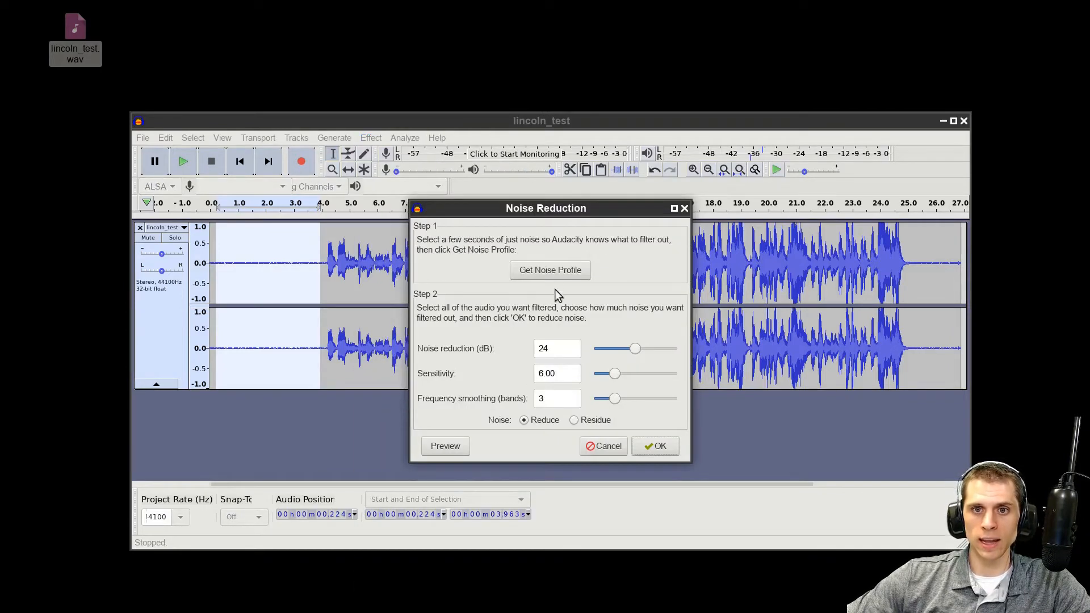
left_click(551, 270)
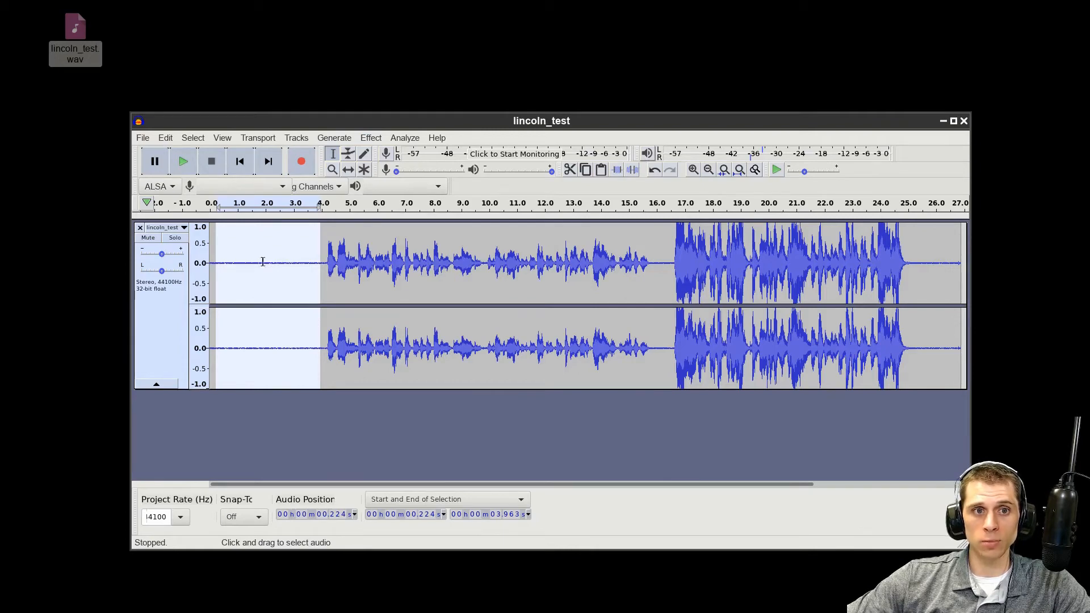
Apply Noise Reduction to the entire track with 24 dB reduction, sensitivity 6.00 and 3 frequency smoothing bands.
left_click(162, 319)
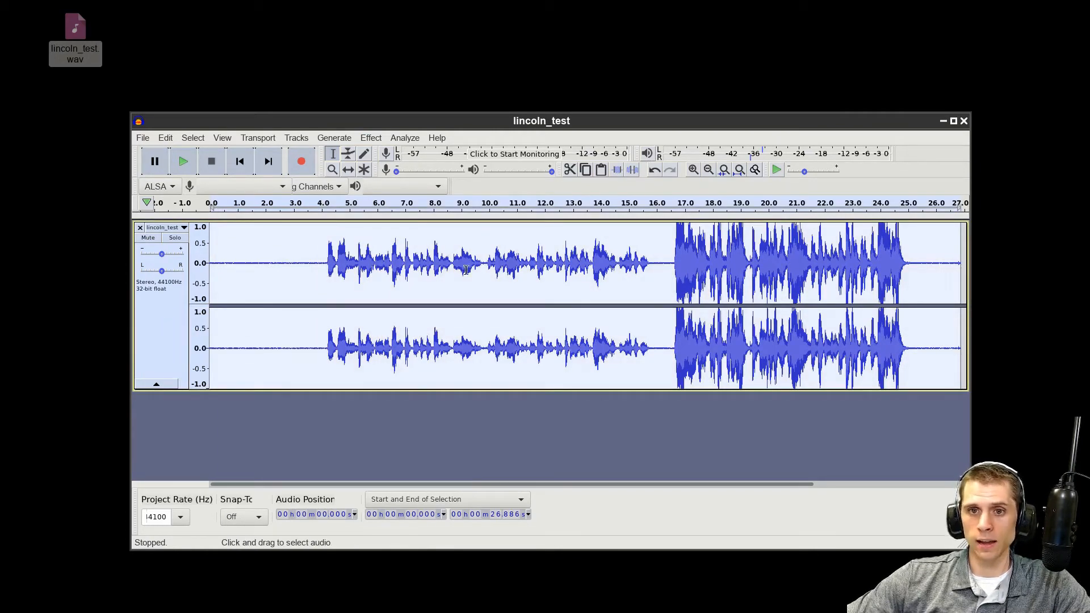
left_click(370, 138)
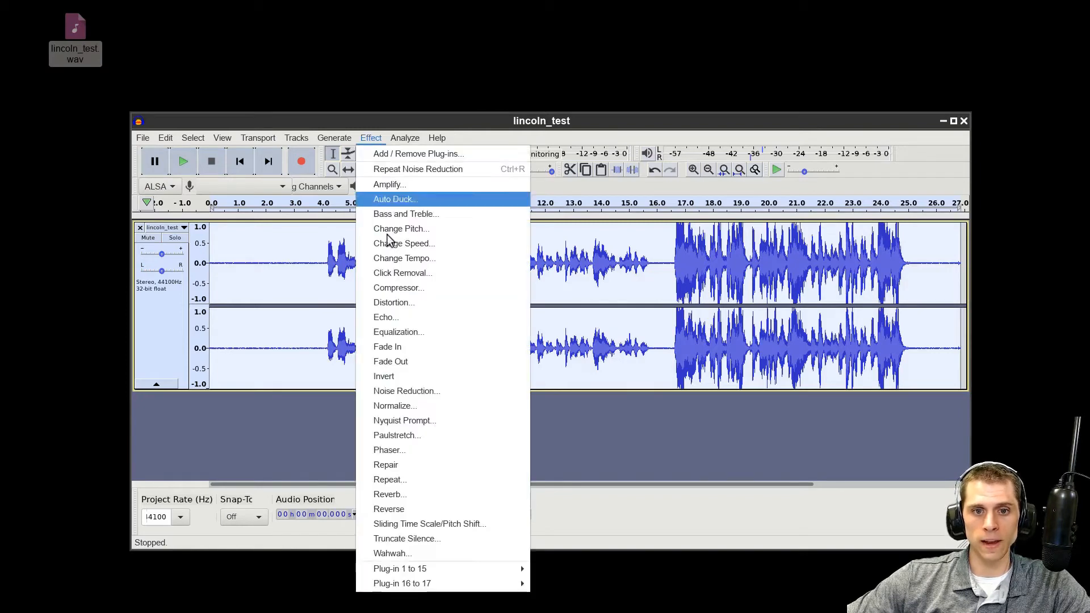
left_click(414, 396)
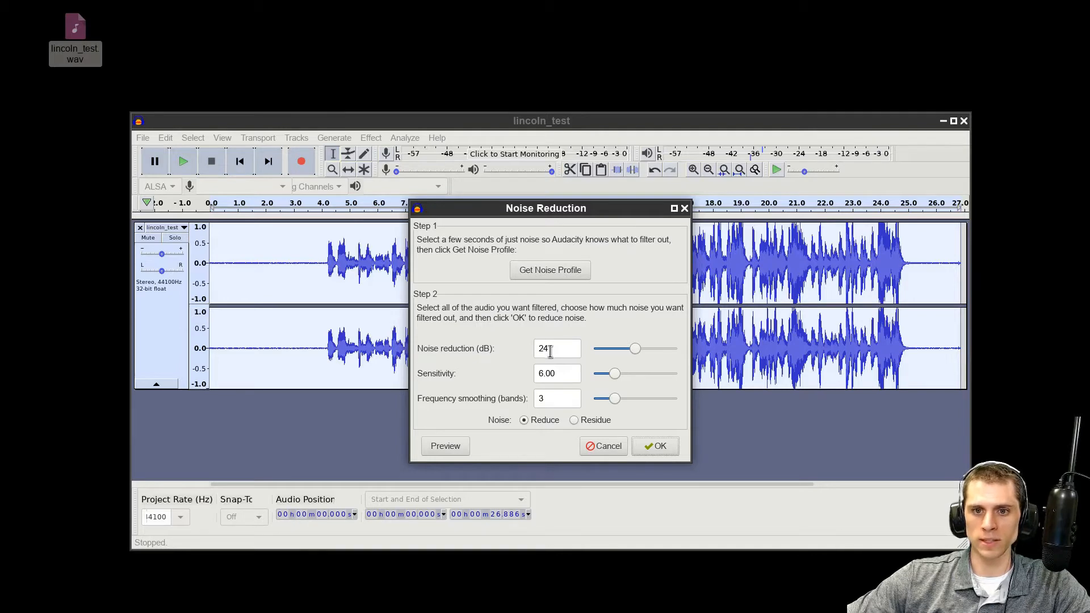
left_click(653, 446)
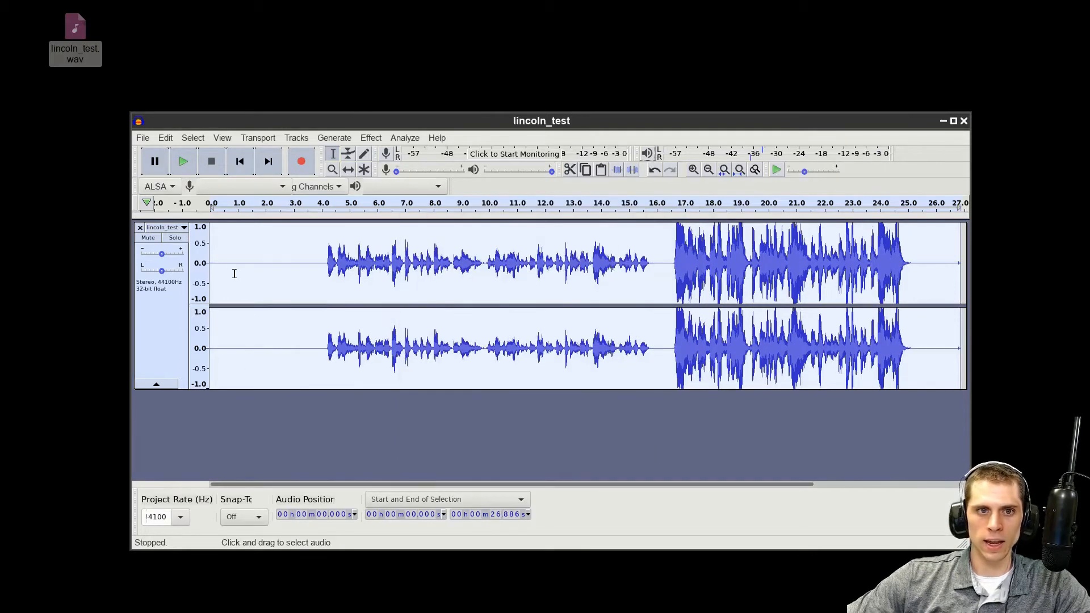
Play the track from about 0.3 seconds into the first words to check the noise reduction.
left_click(231, 264)
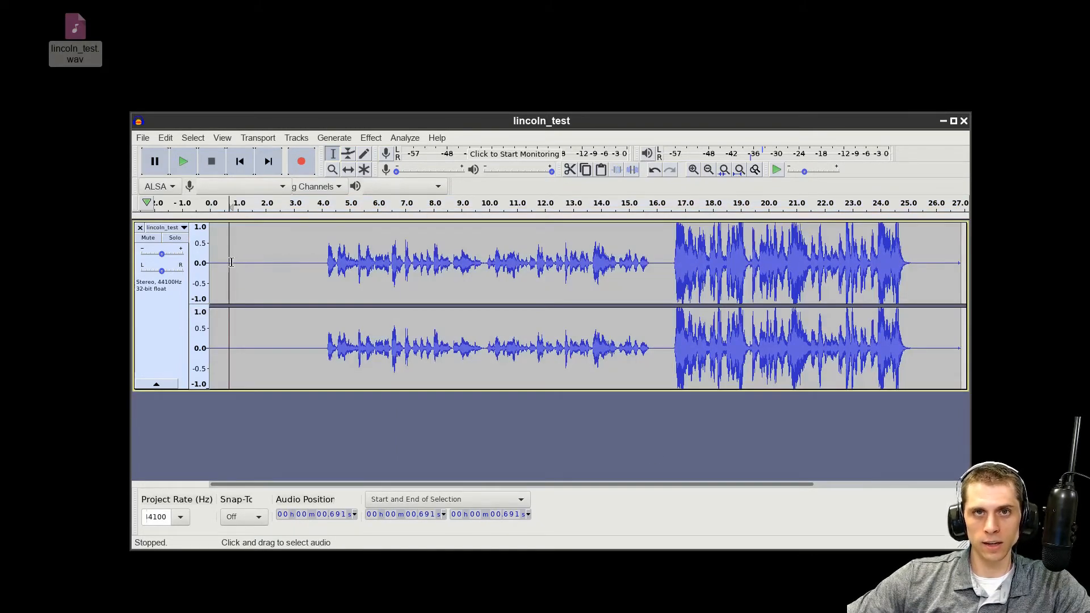
left_click(220, 262)
key("space")
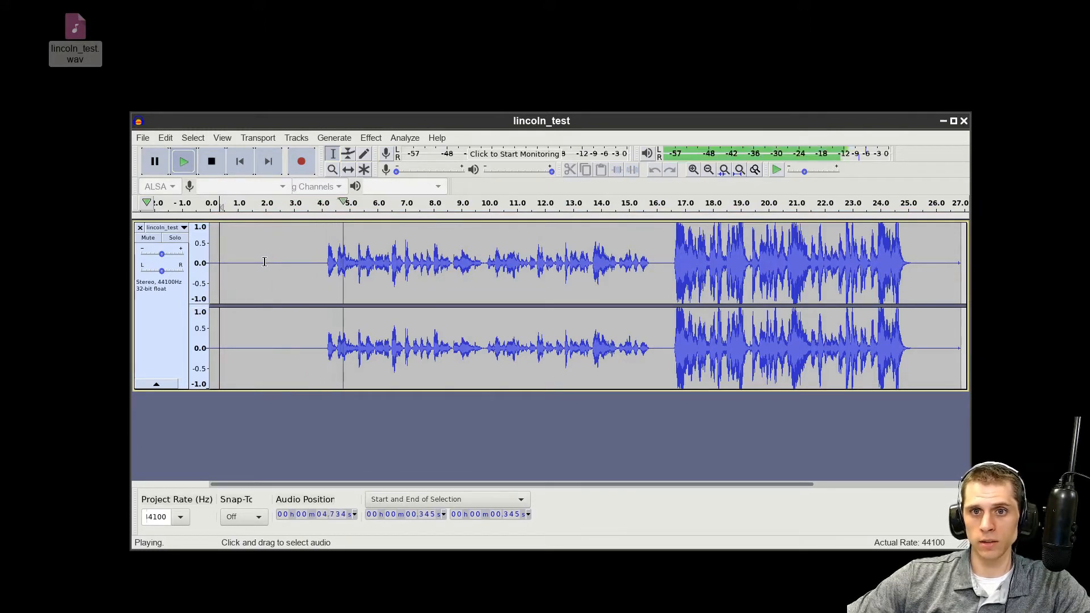
key("space")
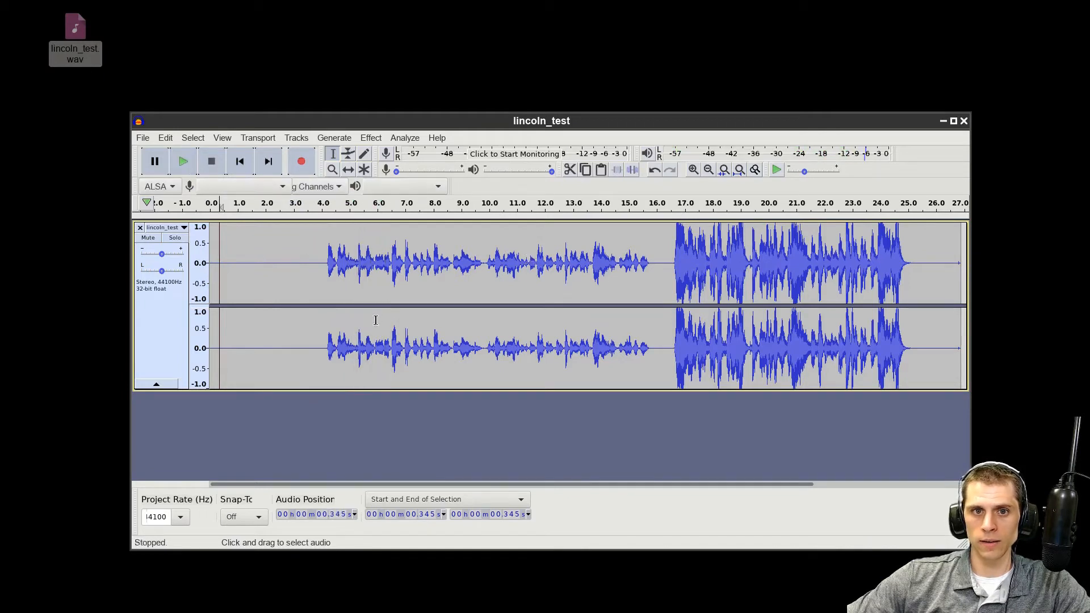
Listen to the start of the loud second passage from about 16.5 seconds.
left_click(671, 256)
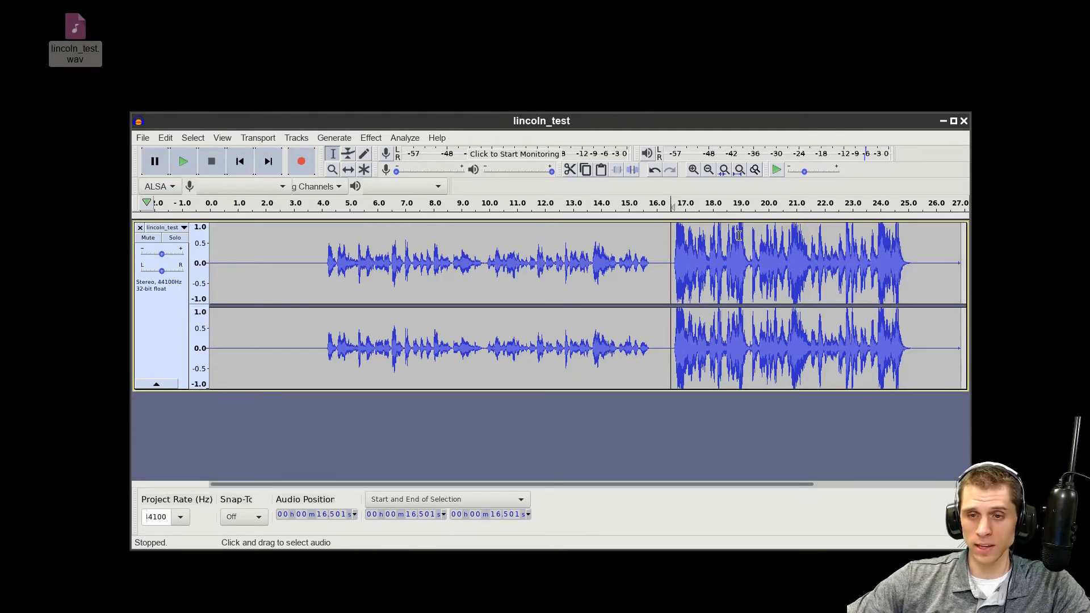
key("space")
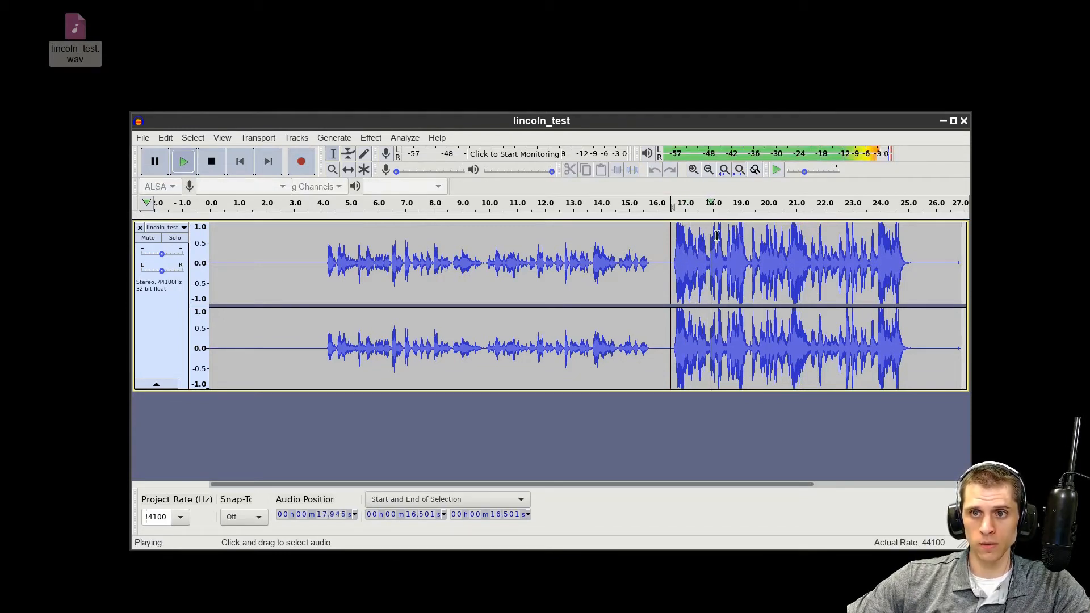
key("space")
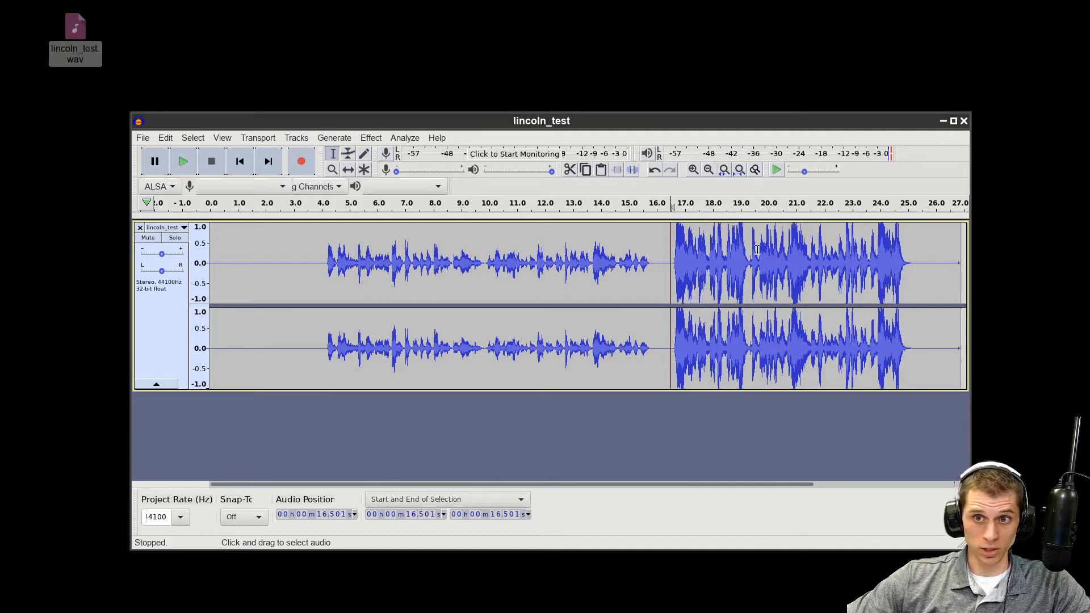
Delete the loud second passage, from about 16.3 seconds to the end of the track.
left_click_drag(663, 254, 852, 261)
key("Delete")
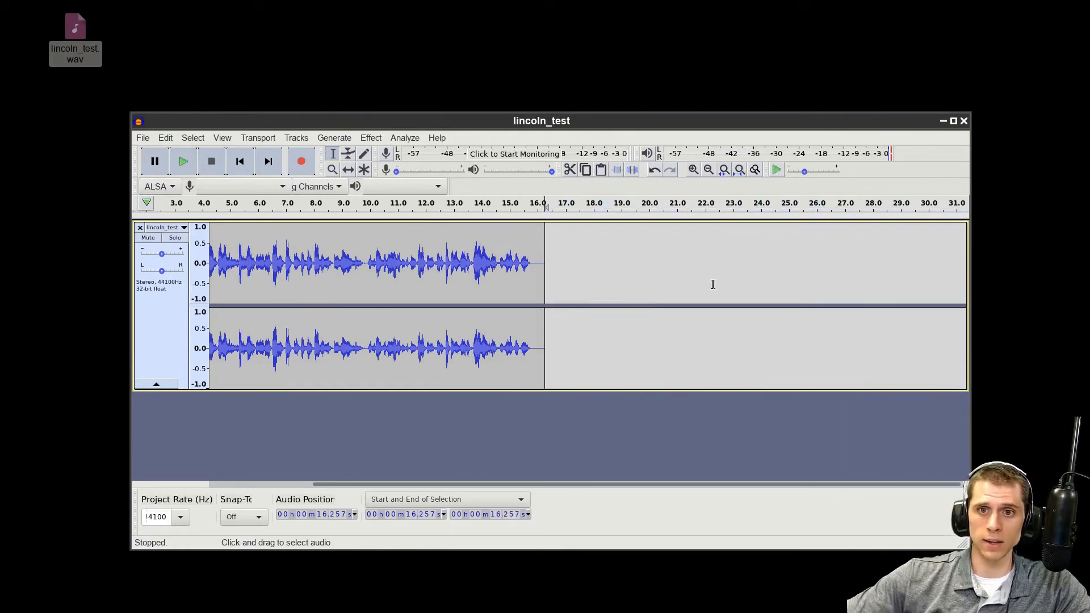
Trim the silence around the speech by deleting the first 4 seconds or so and the short tail after the last word.
left_click_drag(553, 482, 430, 481)
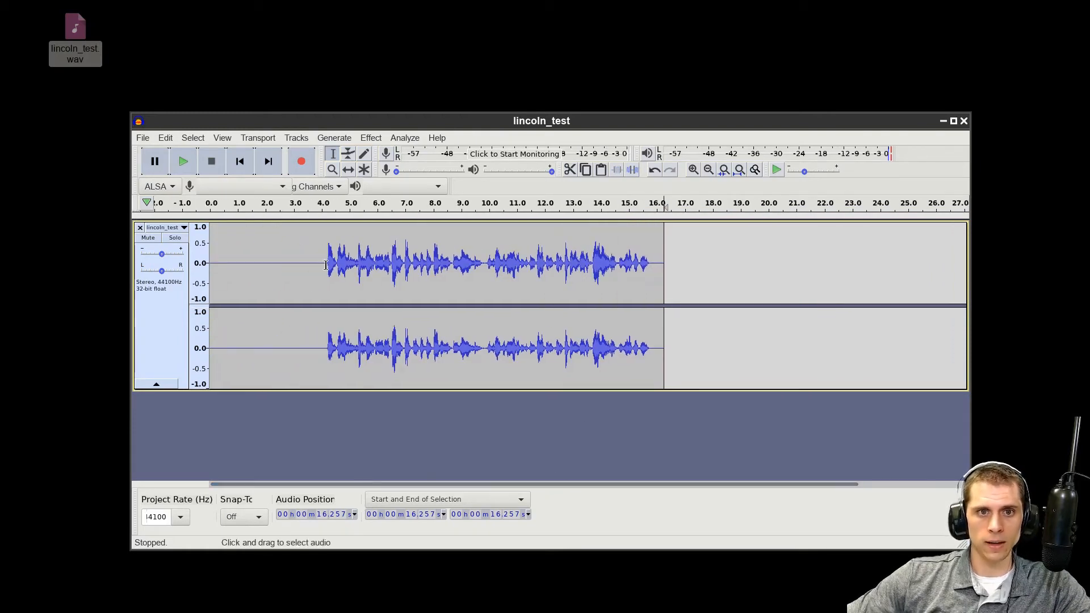
left_click_drag(322, 264, 207, 281)
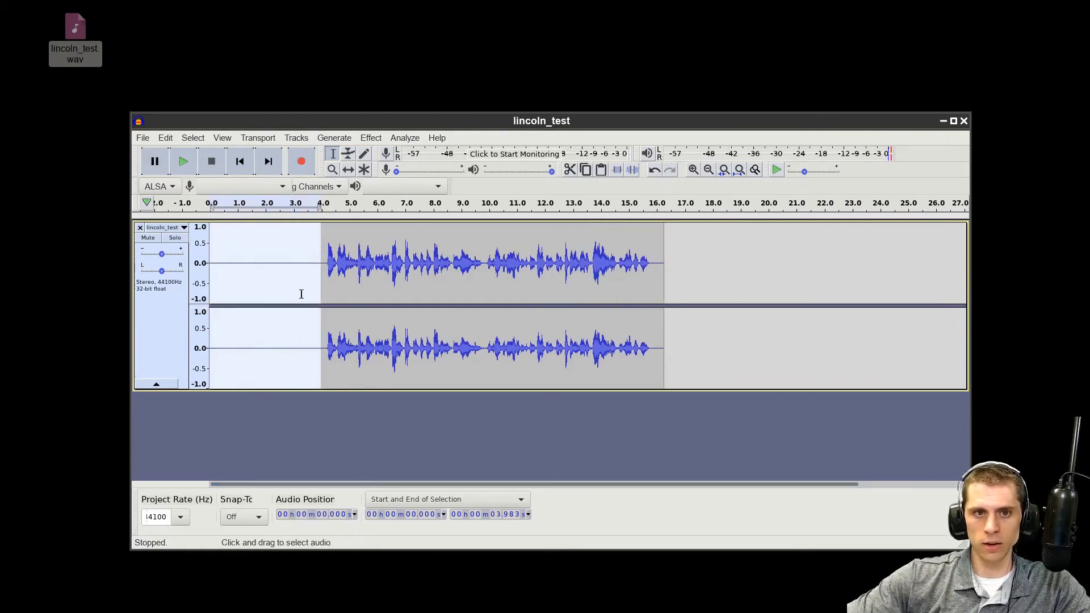
key("Delete")
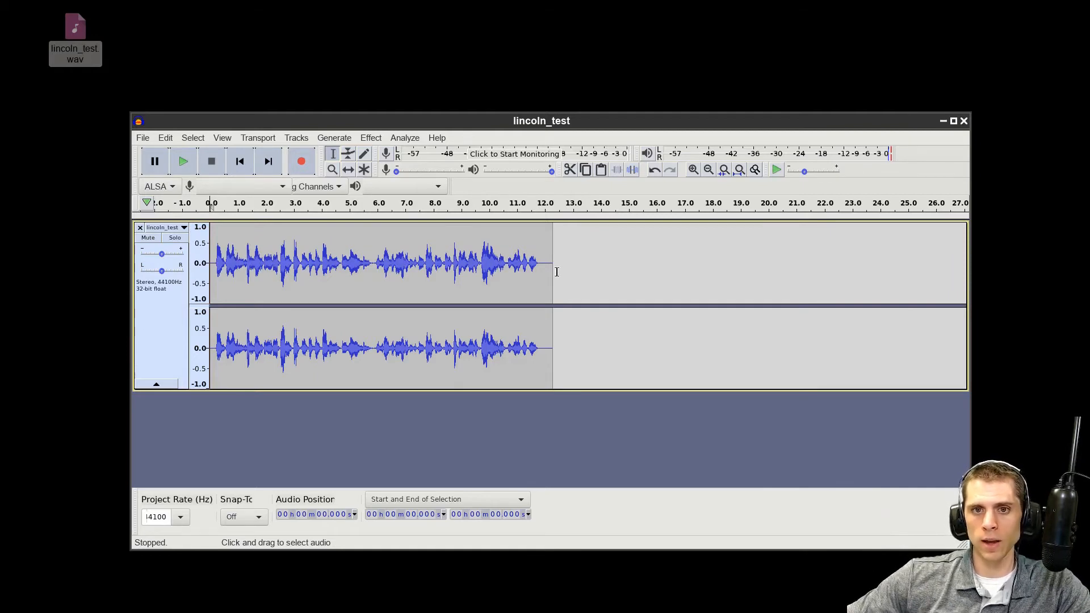
left_click_drag(543, 263, 569, 269)
key("Delete")
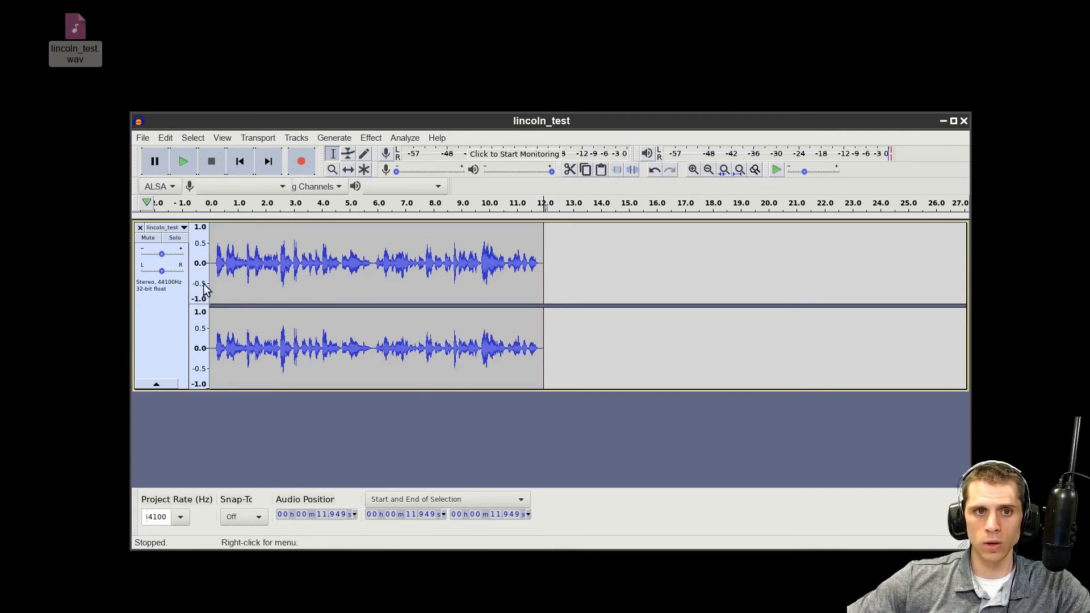
Normalize the entire track to a maximum amplitude of -2.0 dB with DC offset removal on.
left_click(170, 321)
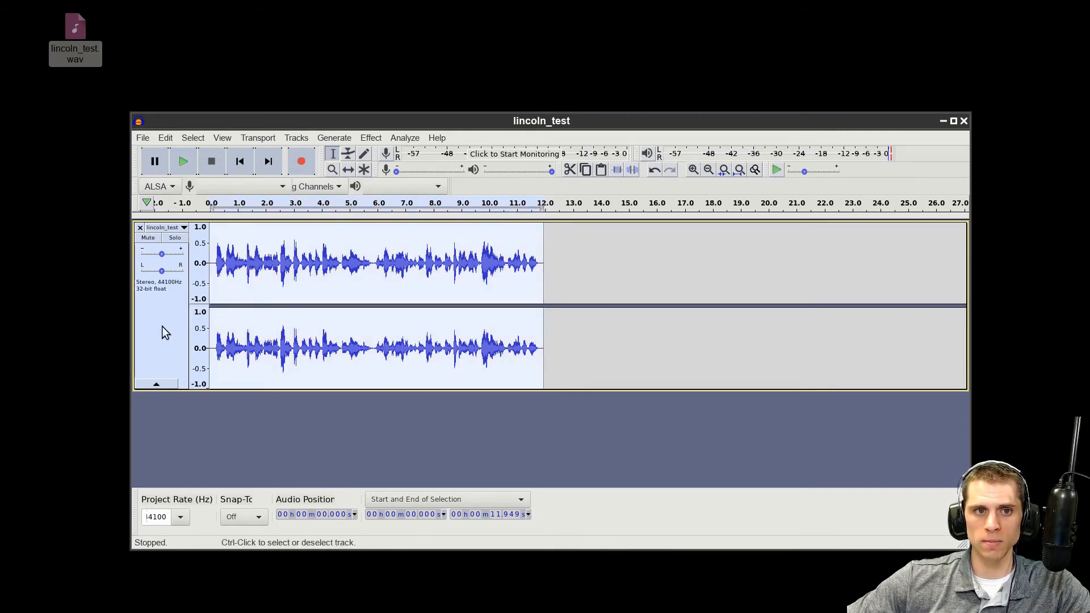
left_click(371, 138)
left_click(399, 405)
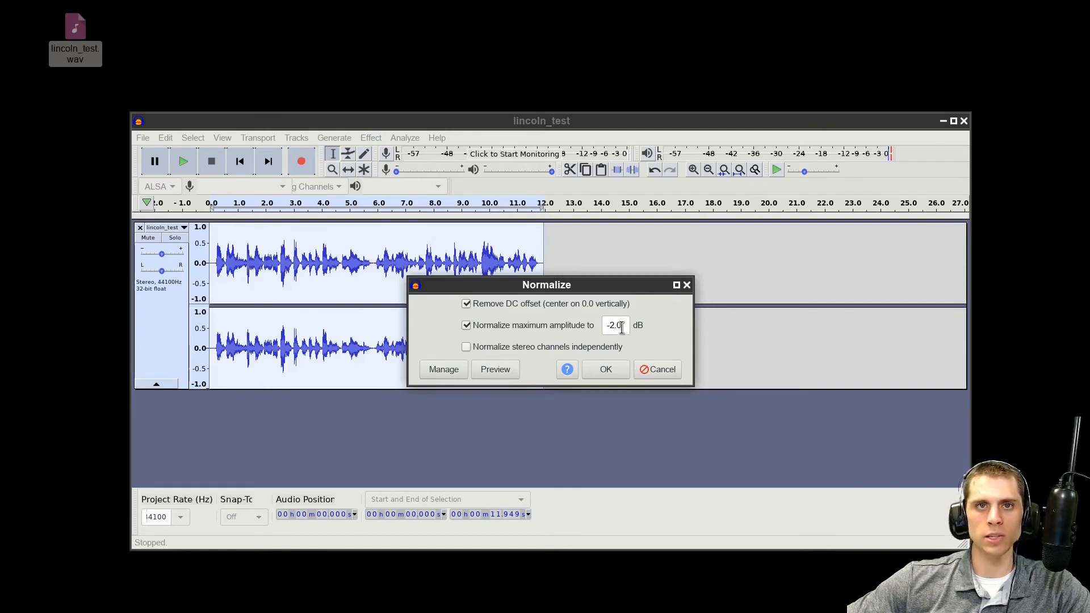
left_click(606, 370)
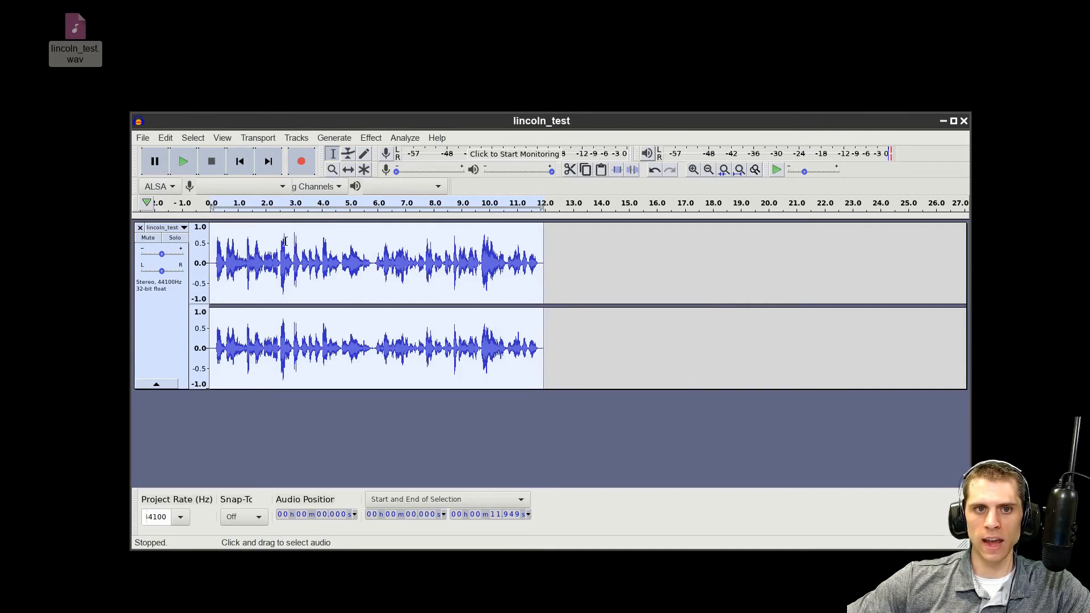
Examine the tallest waveform peaks between about 2.6 and 3.2 seconds.
left_click_drag(282, 240, 294, 240)
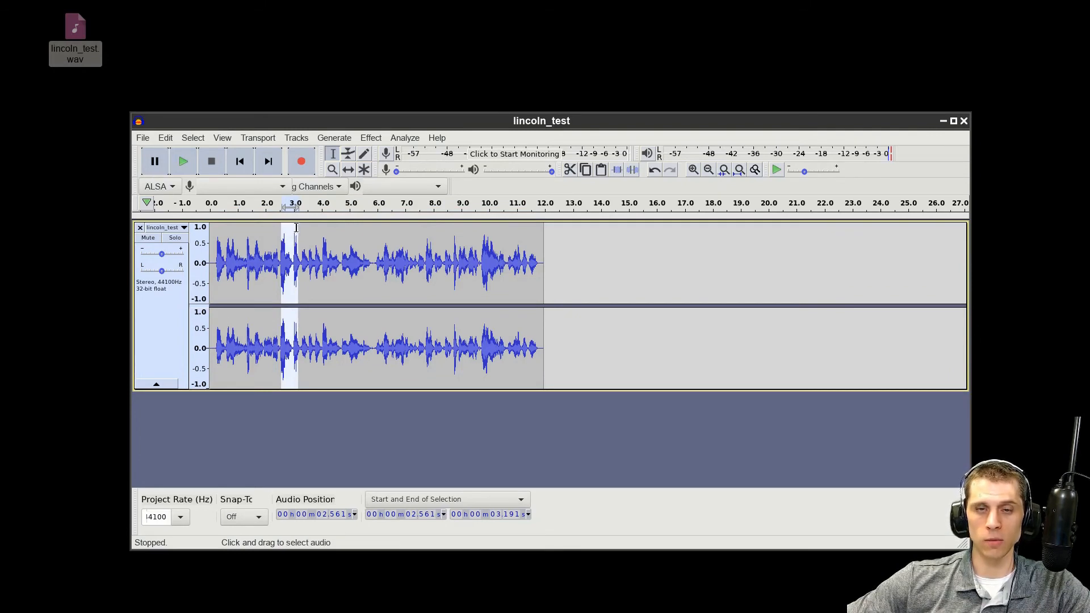
left_click(275, 249)
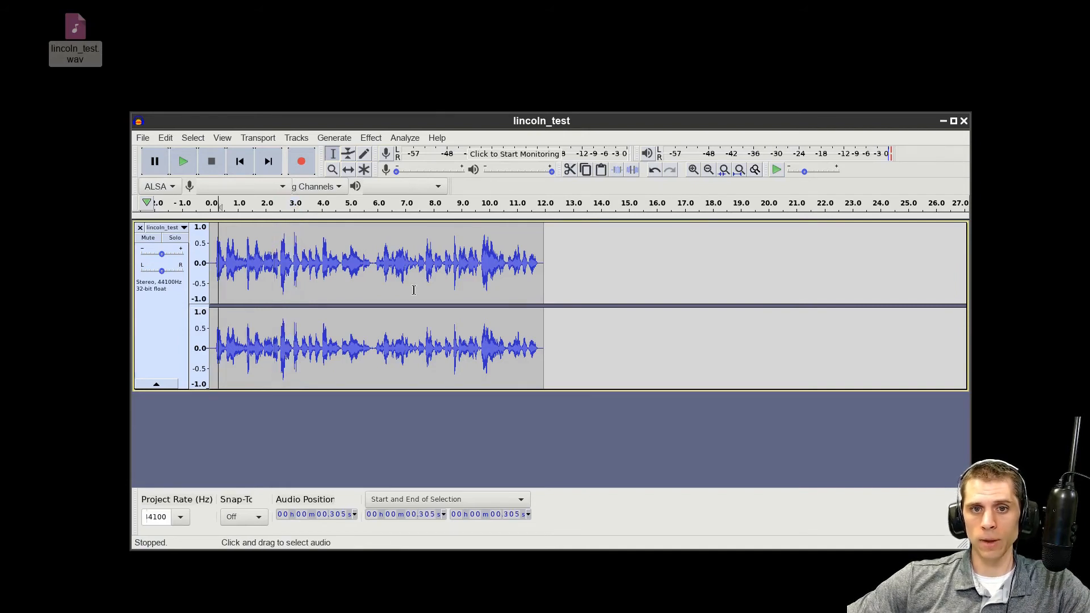
Export the whole track to the Desktop as lincoln_test.mp3 with the Standard 170-210 kbps preset and blank metadata tags.
left_click(157, 327)
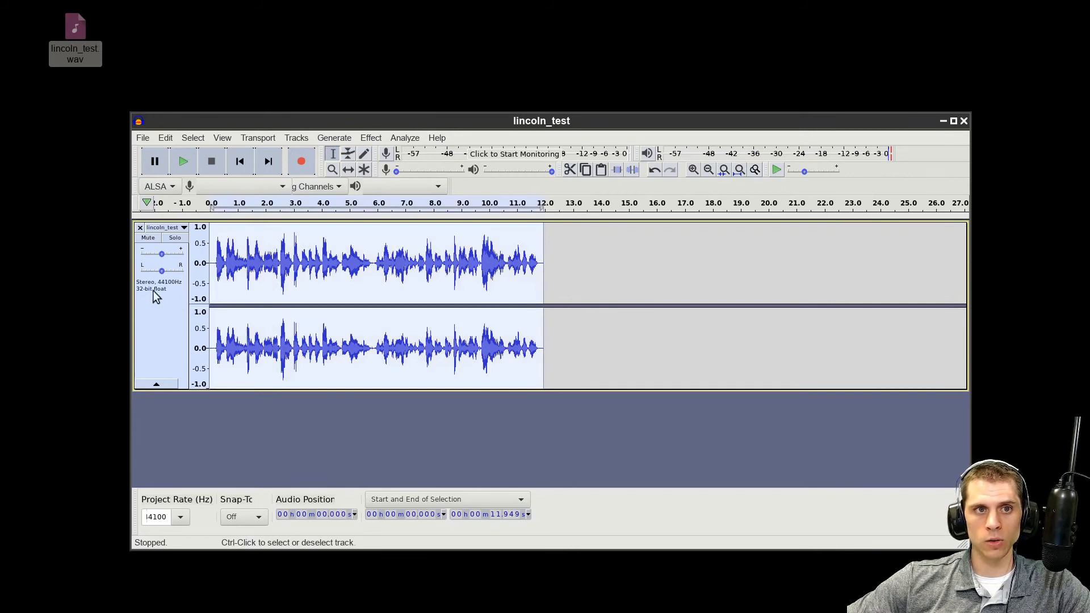
left_click(142, 137)
mouse_move(157, 247)
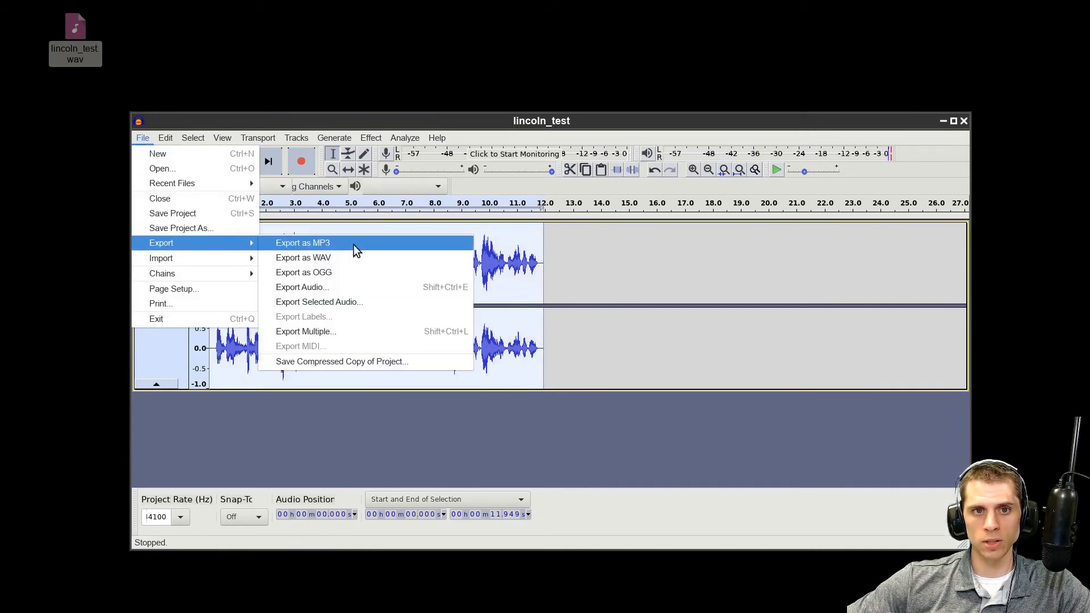
left_click(305, 243)
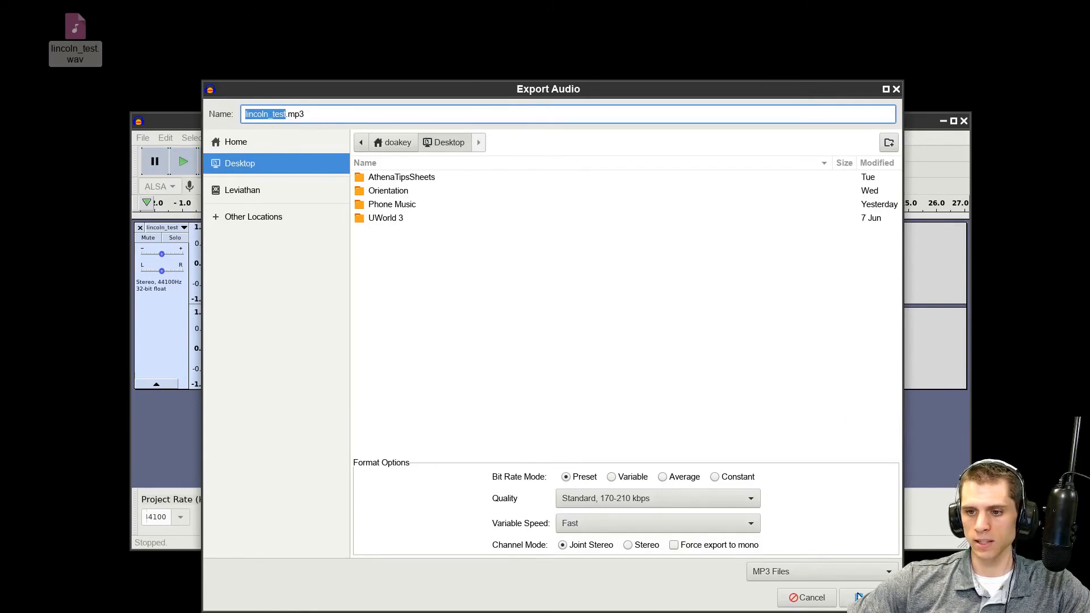
left_click(872, 598)
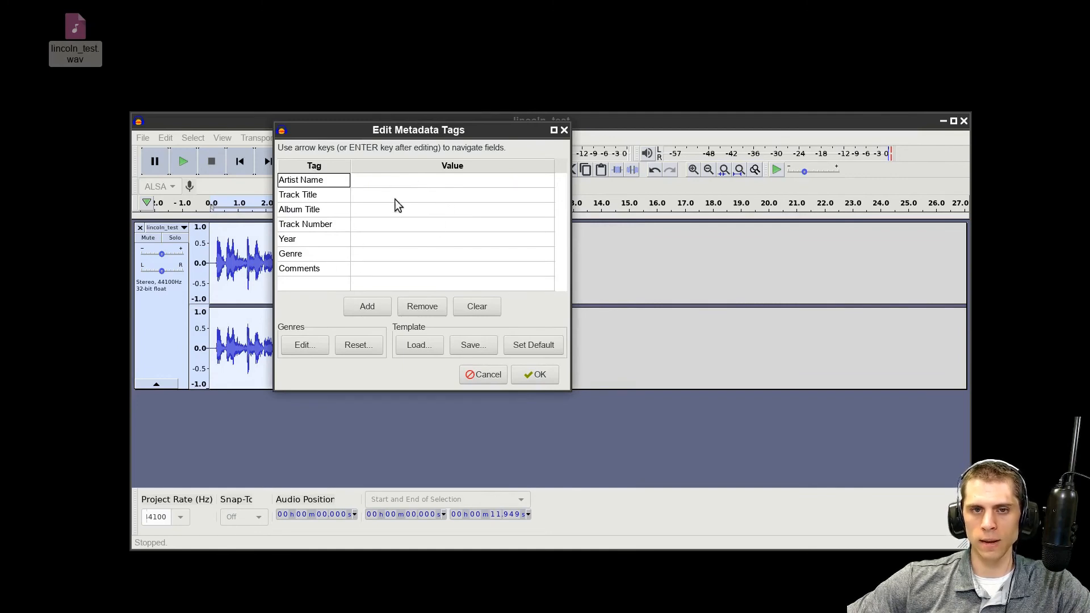
left_click(536, 374)
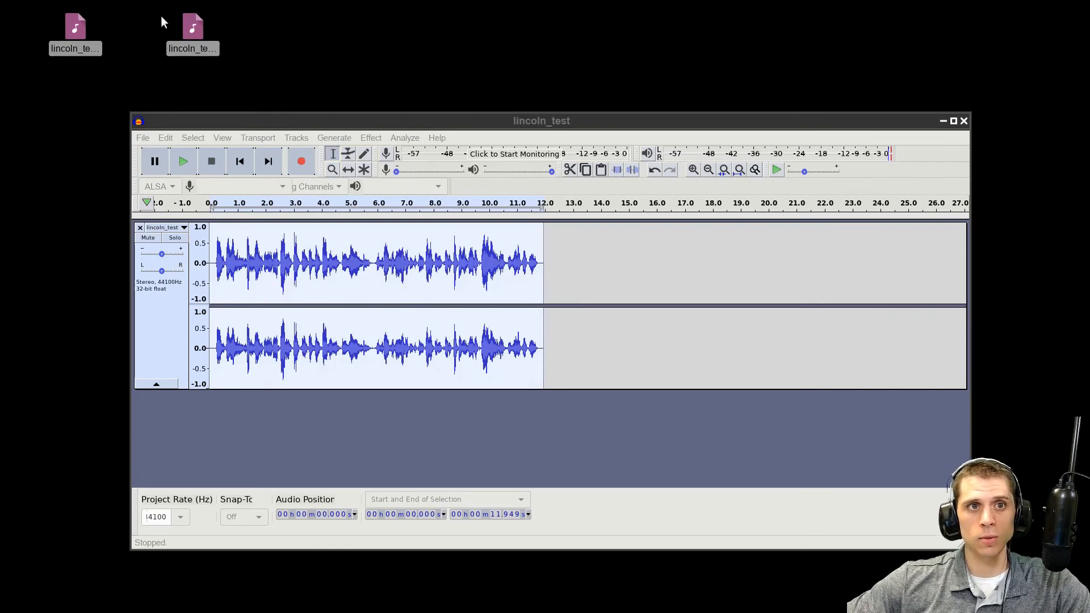
Play the exported lincoln_test.mp3 in VLC media player, stop it, and return to the Audacity project.
double_click(192, 28)
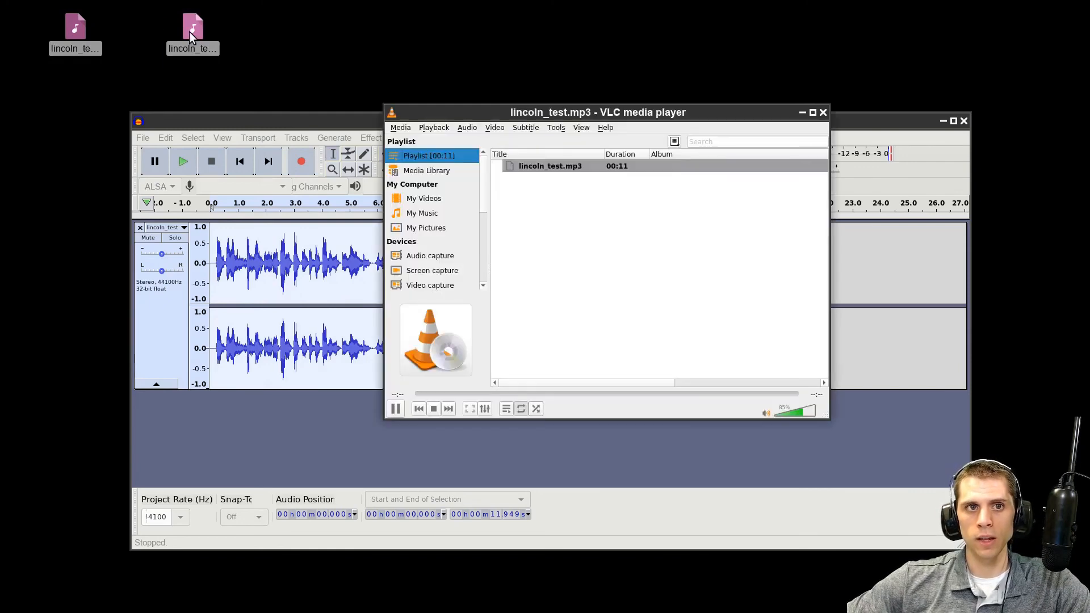
left_click_drag(540, 113, 323, 35)
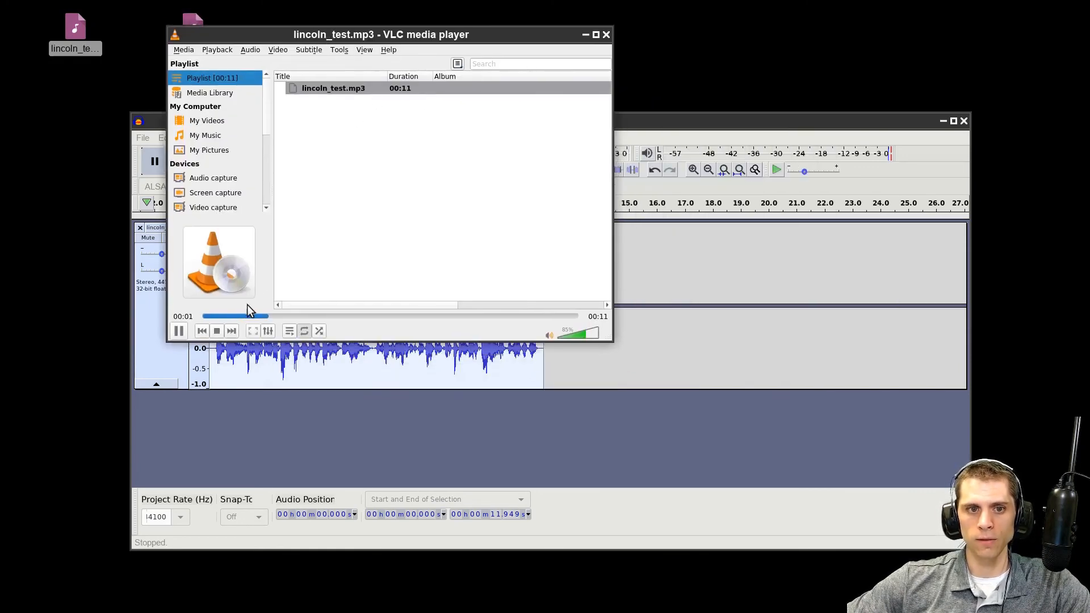
left_click(217, 330)
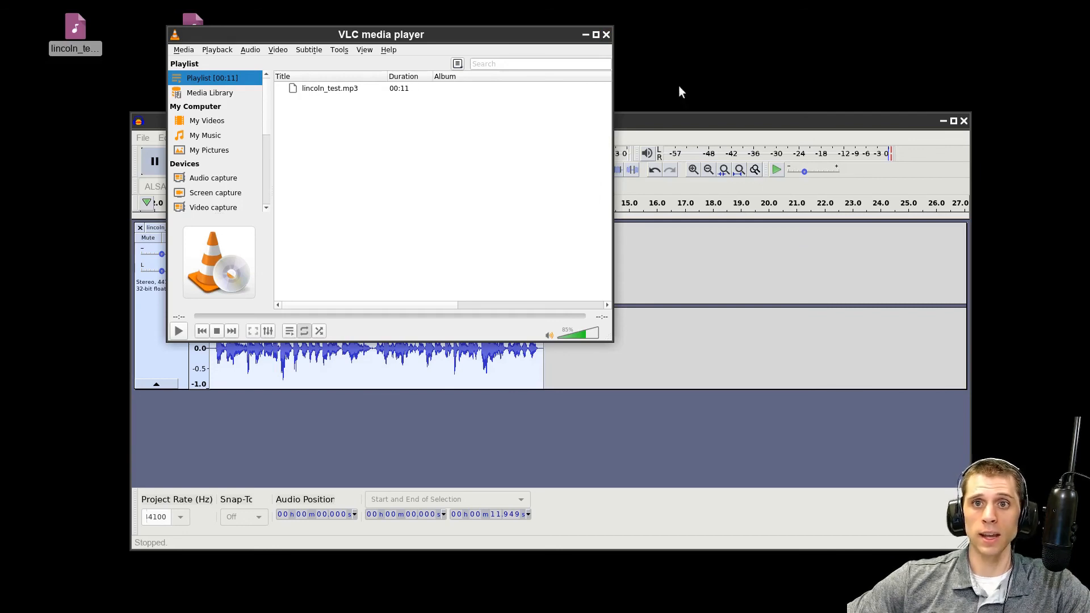
left_click_drag(683, 120, 671, 145)
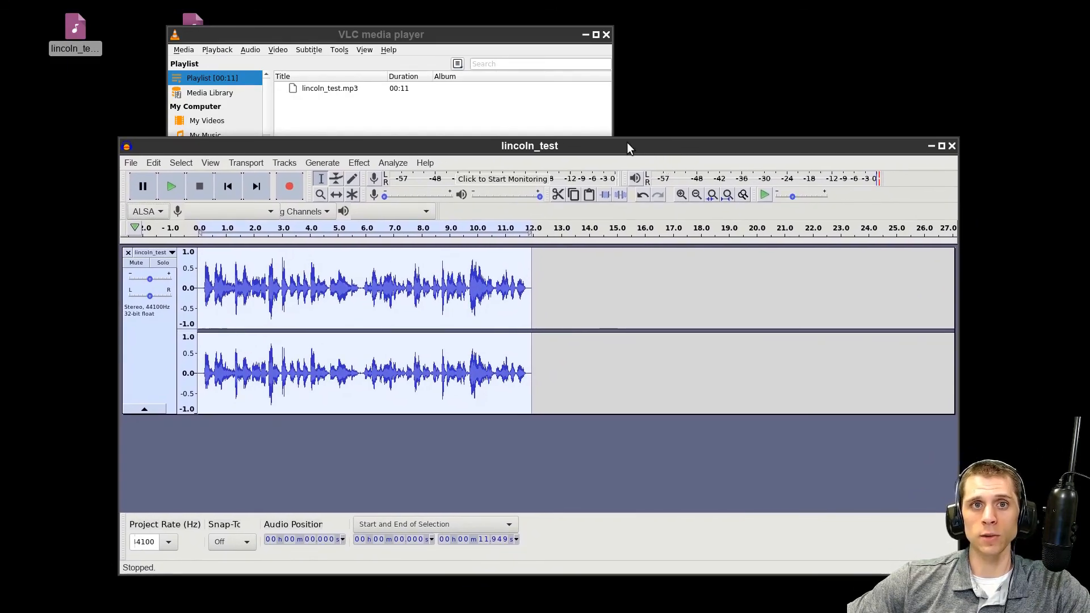